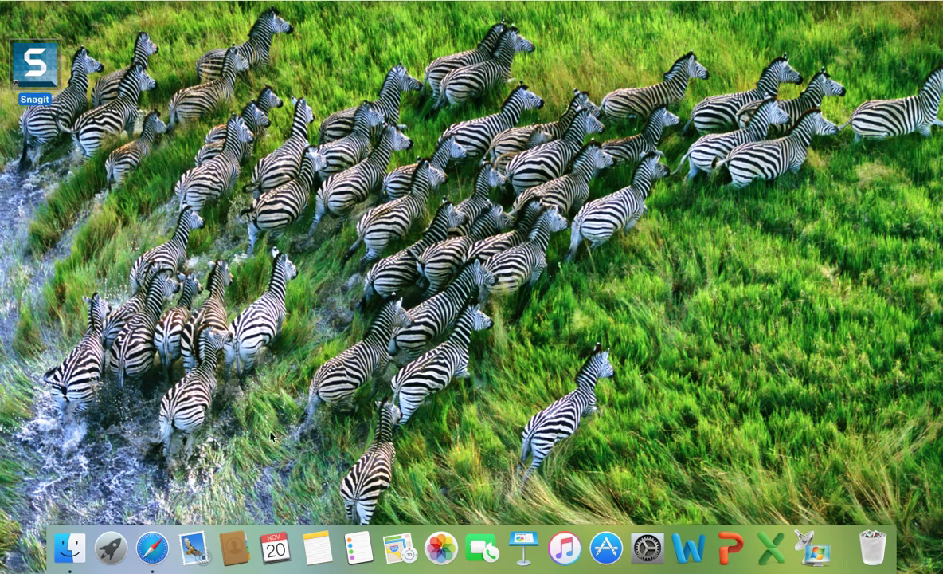
Launch Safari and go to the Townsend Harris High School website via a 'thh' search.
{"action": "left_click", "coordinate": [154, 549]}
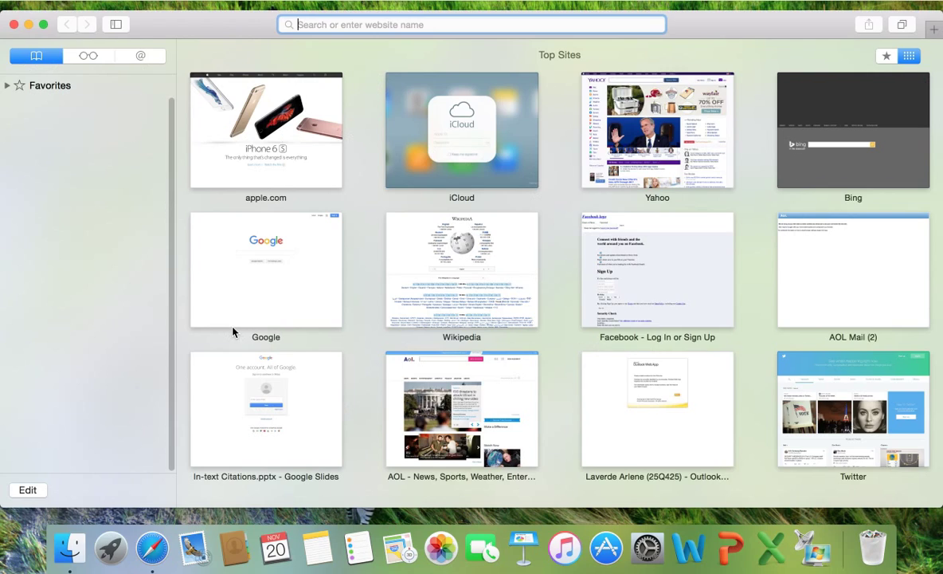
{"action": "type", "text": "thh"}
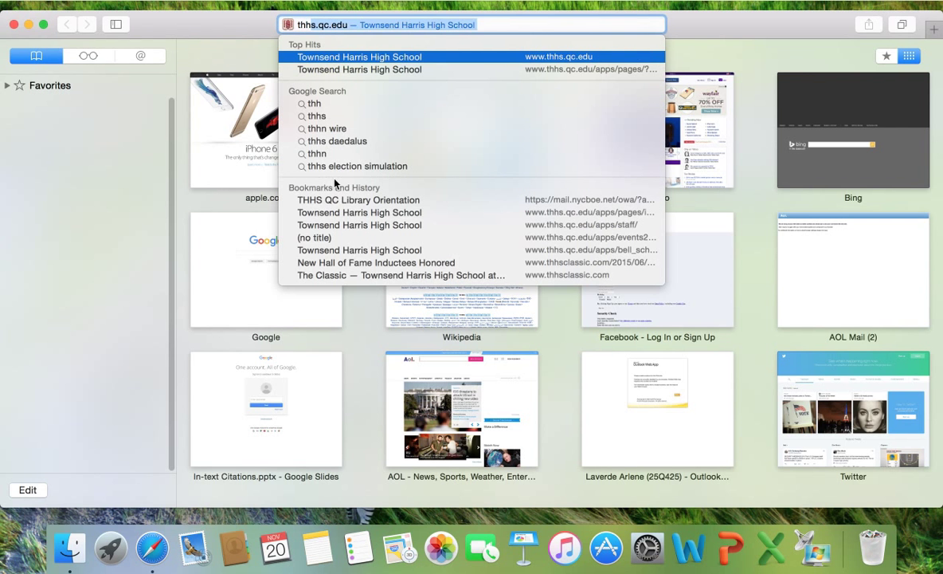
{"action": "left_click", "coordinate": [414, 56]}
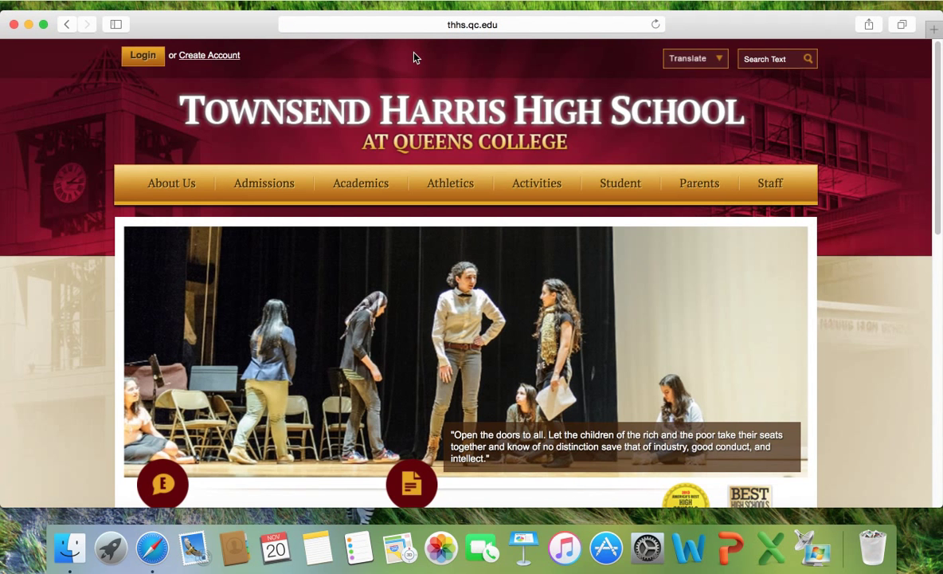
Open the school's Library page under Academics and its Library Catalog in a new tab.
{"action": "mouse_move", "coordinate": [371, 184]}
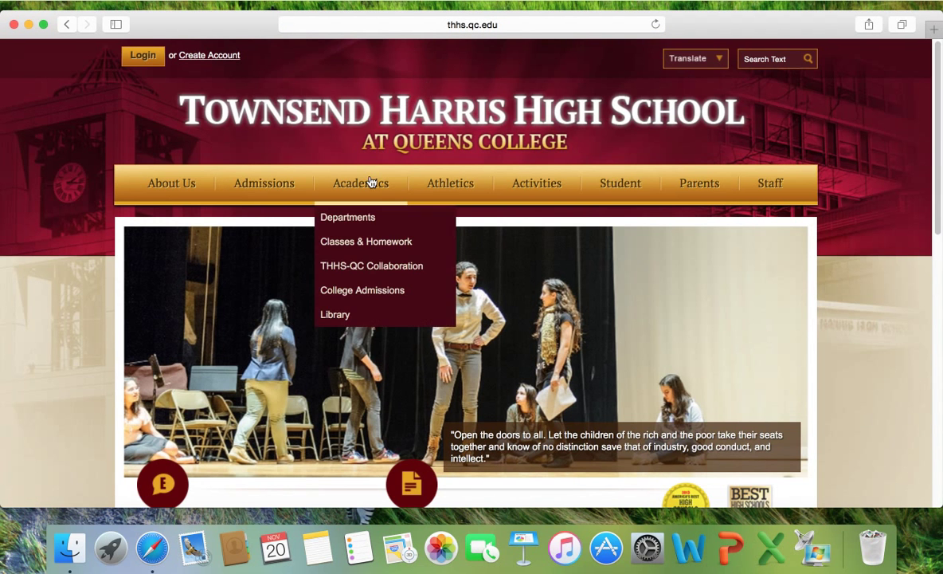
{"action": "left_click", "coordinate": [341, 309]}
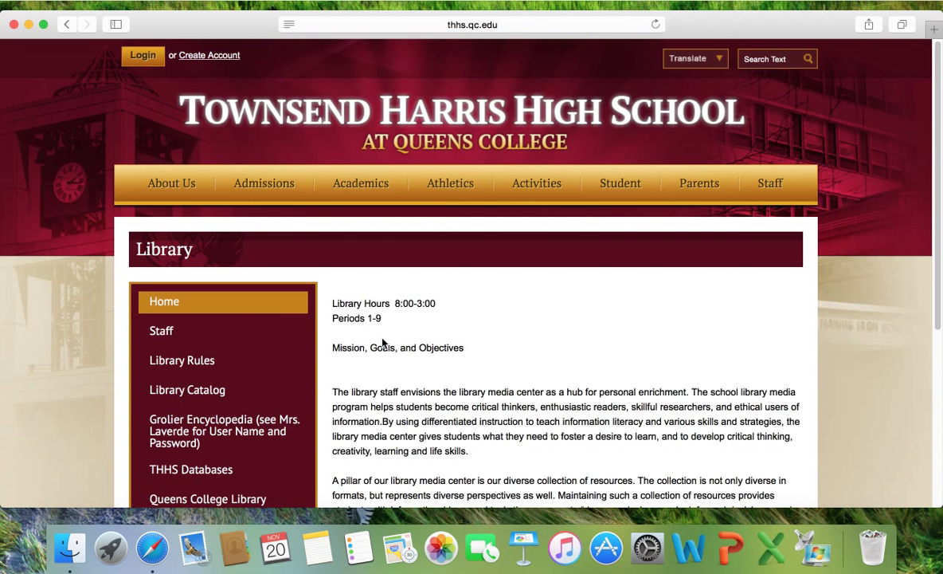
{"action": "scroll", "coordinate": [355, 391], "scroll_direction": "down", "scroll_amount": 3}
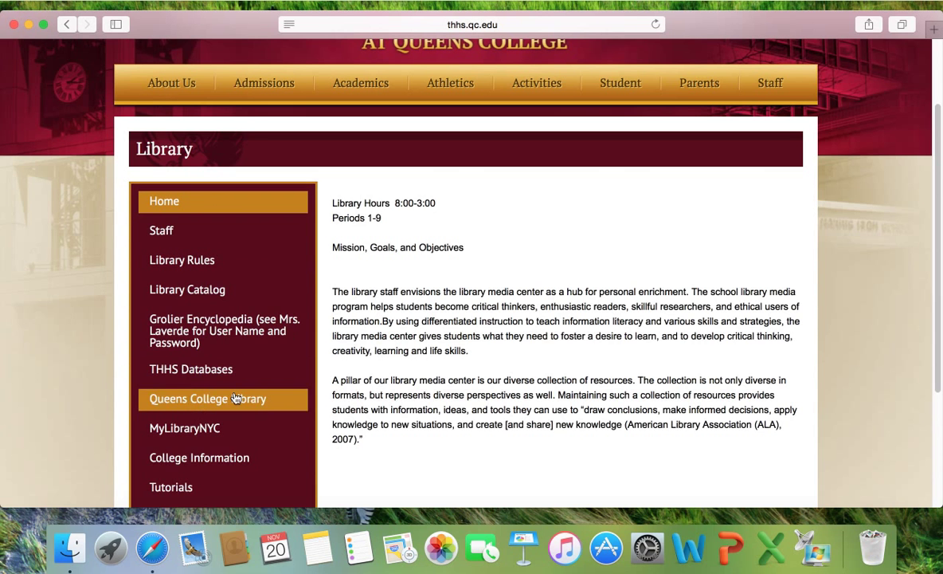
{"action": "scroll", "coordinate": [375, 444], "scroll_direction": "down", "scroll_amount": 1}
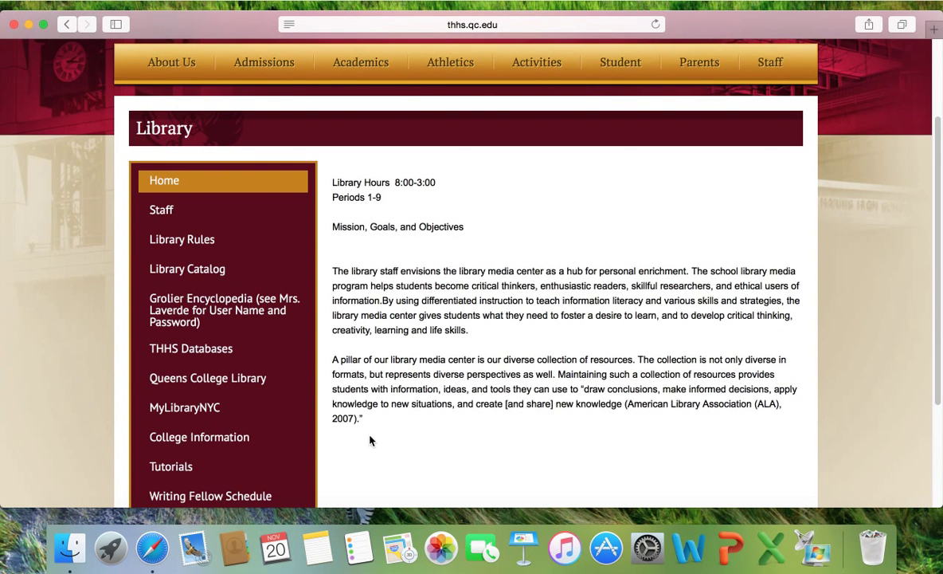
{"action": "left_click", "coordinate": [196, 273]}
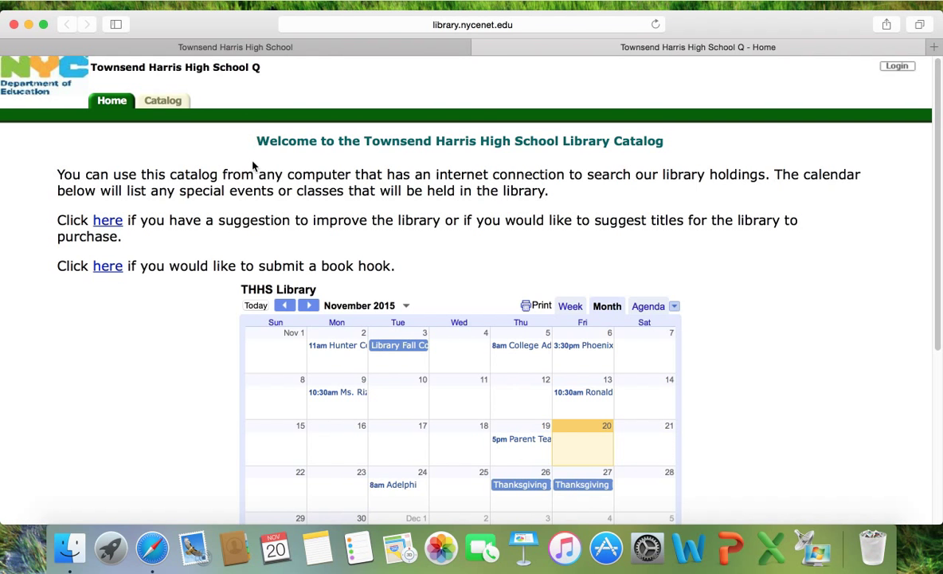
{"action": "scroll", "coordinate": [366, 293], "scroll_direction": "down", "scroll_amount": 1}
{"action": "scroll", "coordinate": [368, 294], "scroll_direction": "down", "scroll_amount": 4}
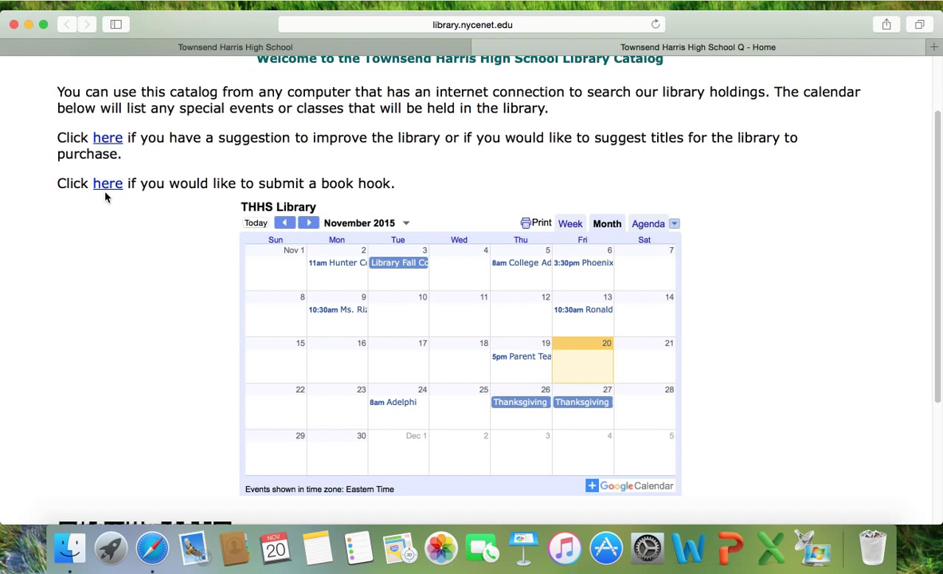
{"action": "scroll", "coordinate": [786, 343], "scroll_direction": "down", "scroll_amount": 1}
{"action": "scroll", "coordinate": [787, 342], "scroll_direction": "up", "scroll_amount": 2}
{"action": "scroll", "coordinate": [786, 343], "scroll_direction": "up", "scroll_amount": 2}
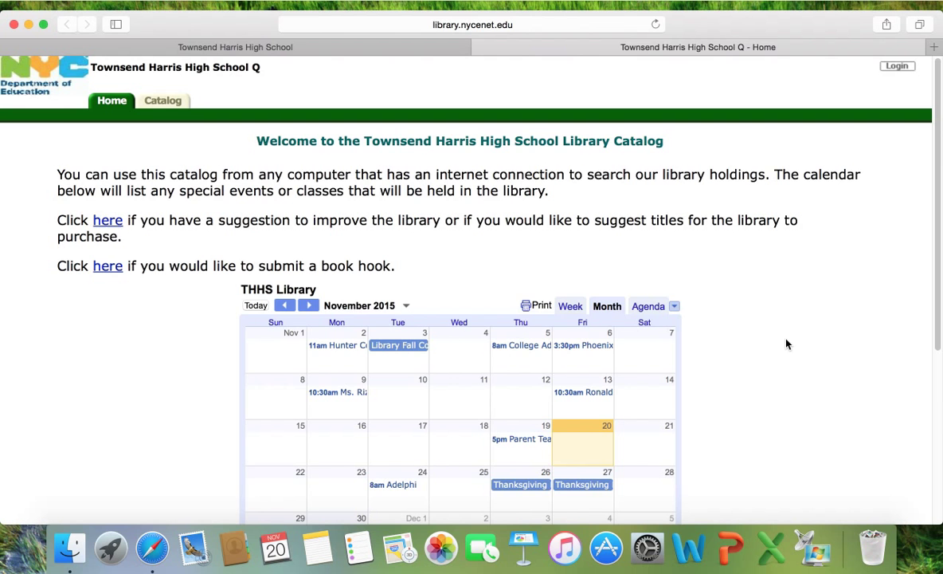
Search the Follett Destiny catalog by keyword for 'fairy tales'.
{"action": "left_click", "coordinate": [177, 104]}
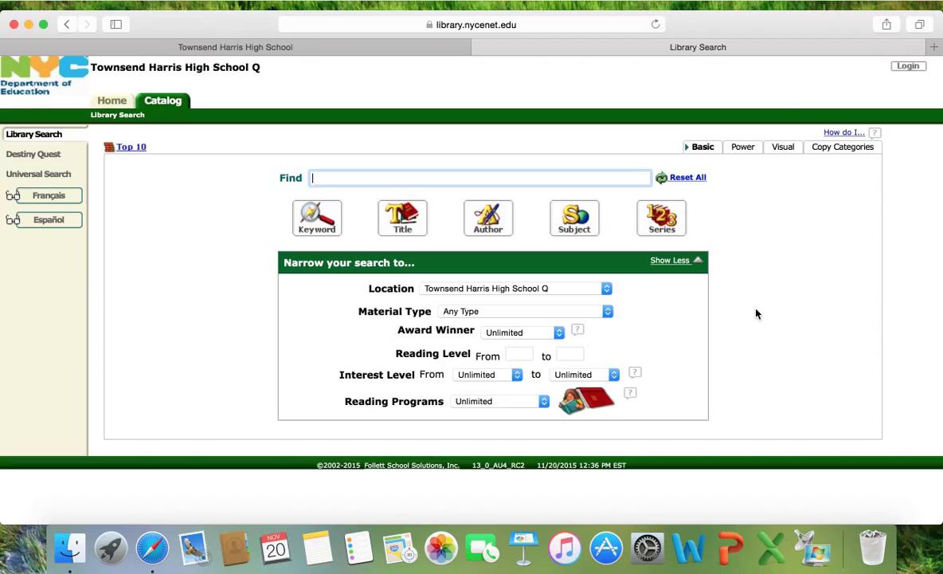
{"action": "type", "text": "fairy tales"}
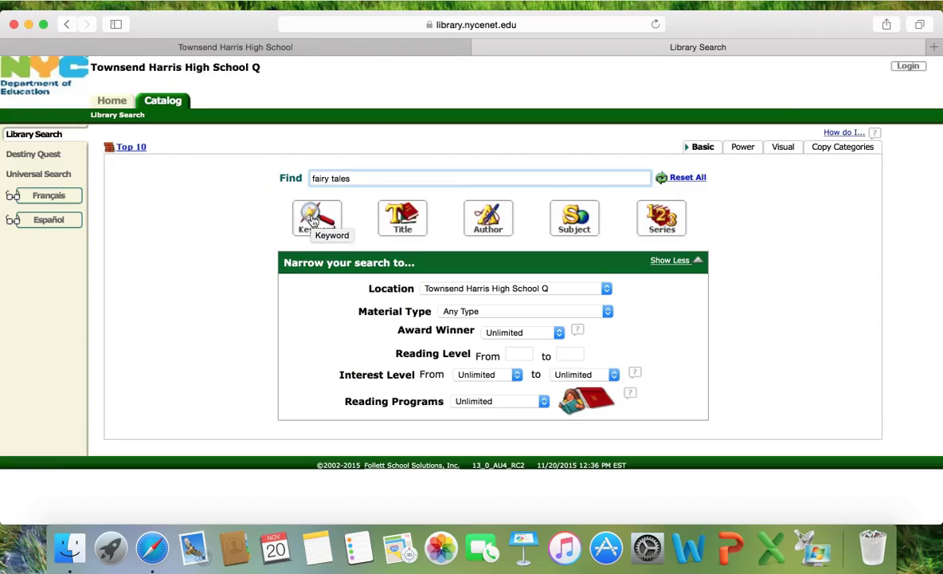
{"action": "left_click", "coordinate": [313, 220]}
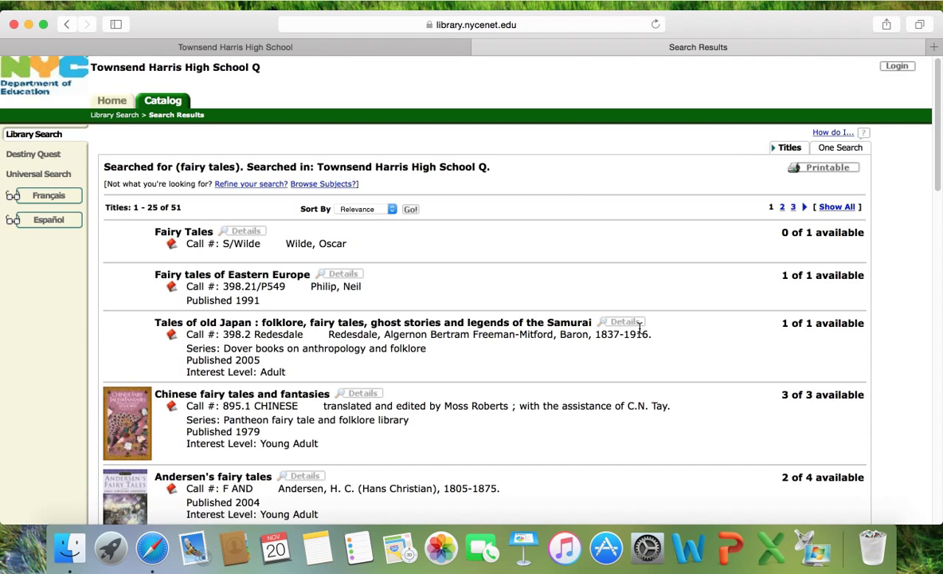
Browse the 51 fairy tales results and open the 'Tales of old Japan' title details.
{"action": "scroll", "coordinate": [670, 375], "scroll_direction": "down", "scroll_amount": 2}
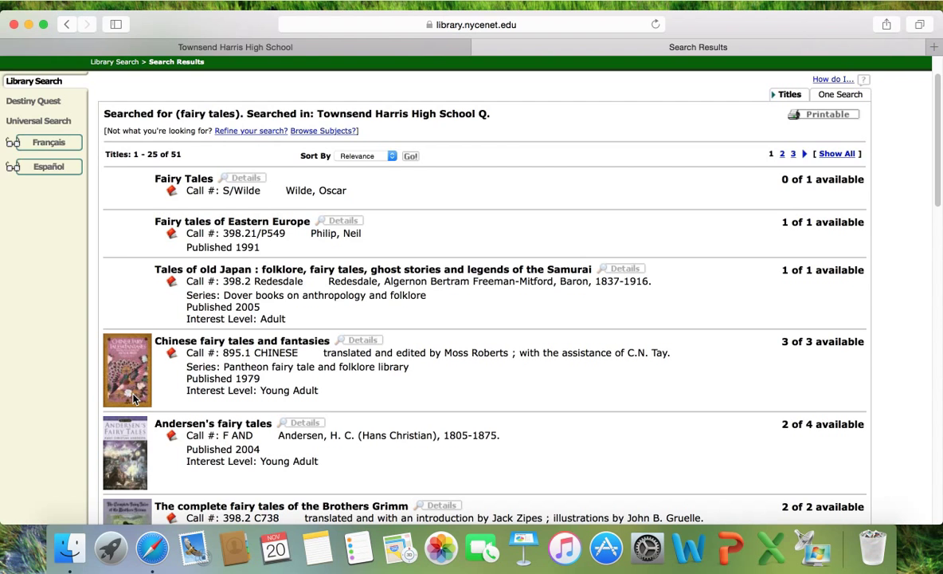
{"action": "scroll", "coordinate": [134, 398], "scroll_direction": "down", "scroll_amount": 5}
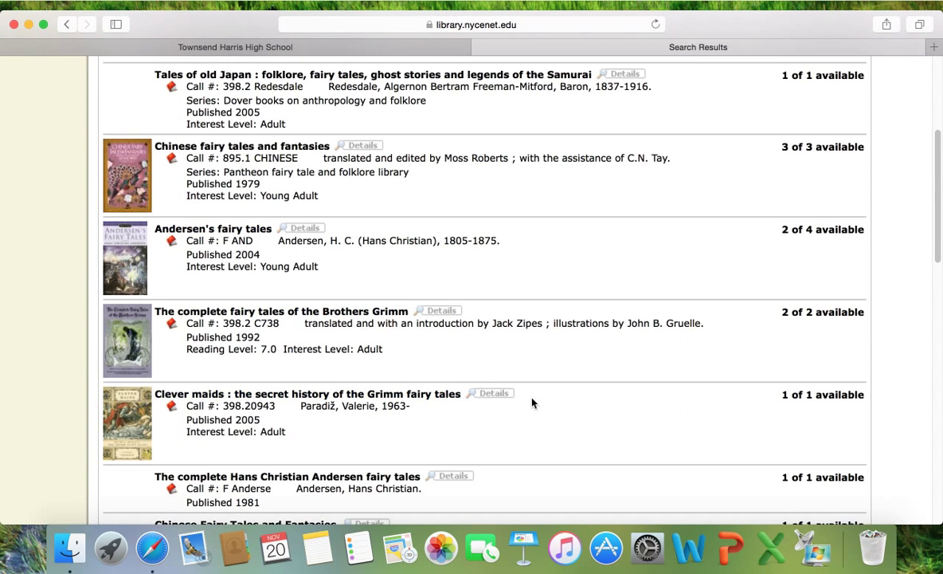
{"action": "scroll", "coordinate": [610, 408], "scroll_direction": "down", "scroll_amount": 3}
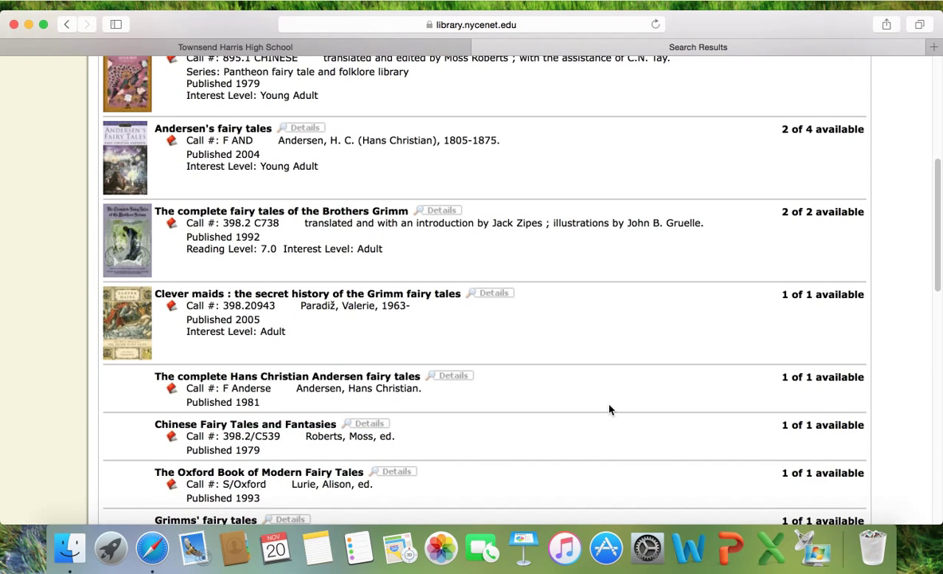
{"action": "scroll", "coordinate": [610, 409], "scroll_direction": "down", "scroll_amount": 8}
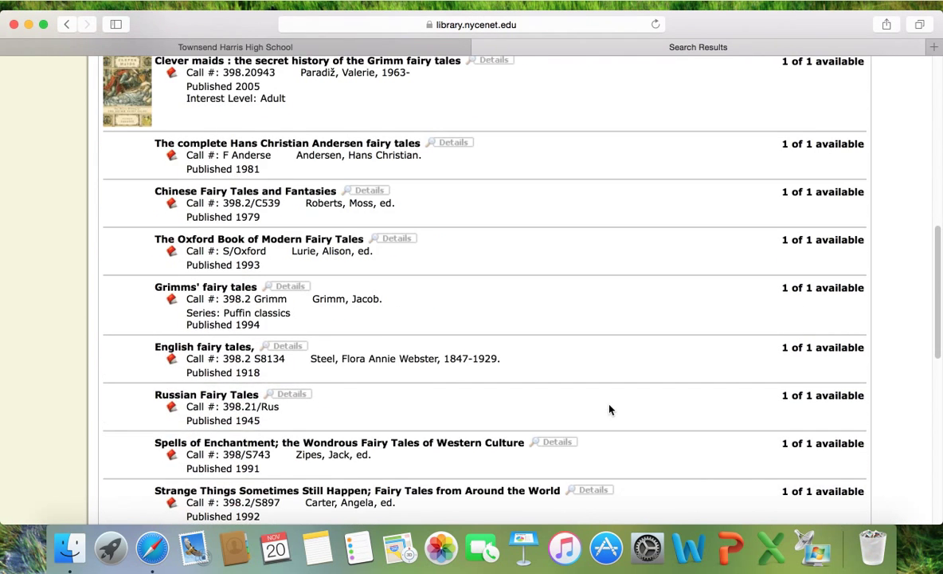
{"action": "scroll", "coordinate": [610, 410], "scroll_direction": "down", "scroll_amount": 4}
{"action": "scroll", "coordinate": [610, 409], "scroll_direction": "down", "scroll_amount": 5}
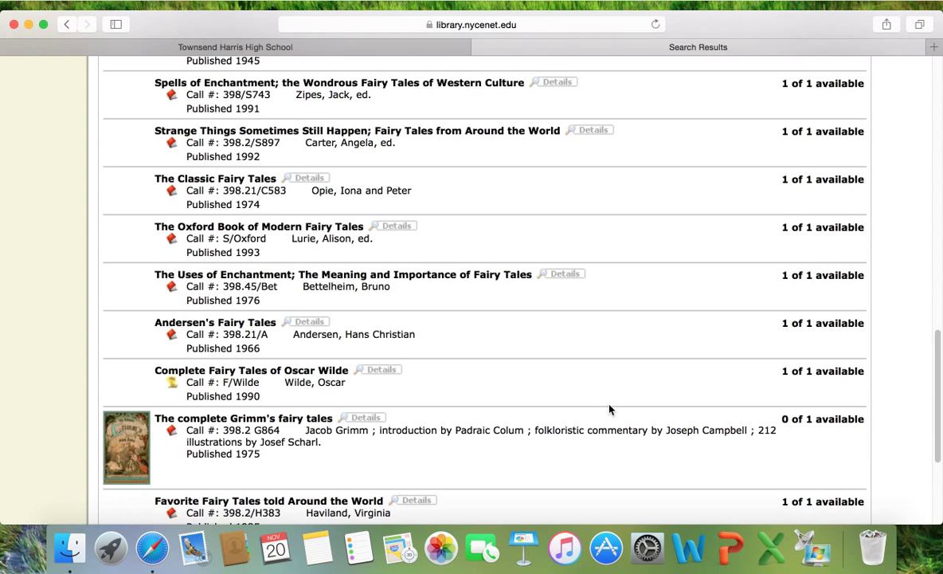
{"action": "scroll", "coordinate": [610, 410], "scroll_direction": "down", "scroll_amount": 2}
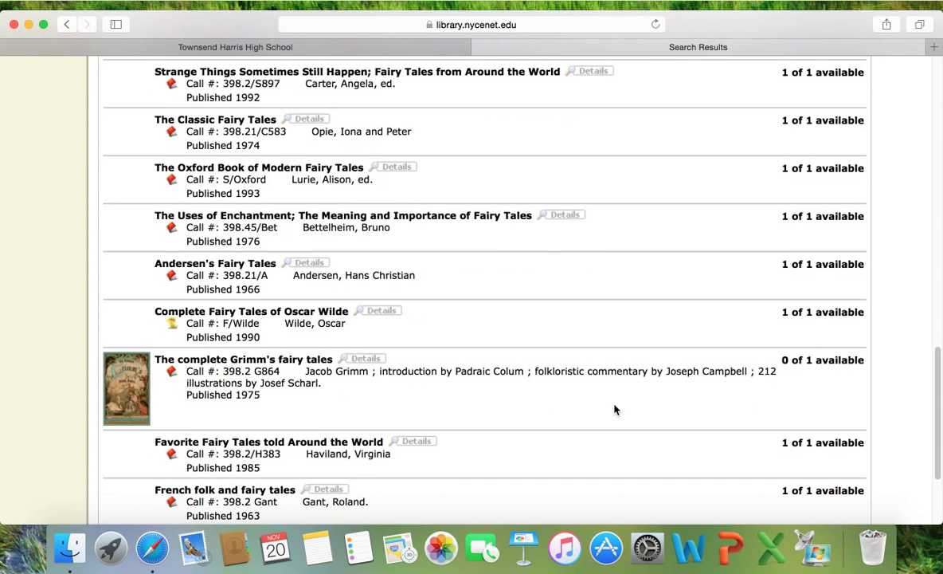
{"action": "scroll", "coordinate": [453, 242], "scroll_direction": "up", "scroll_amount": 15}
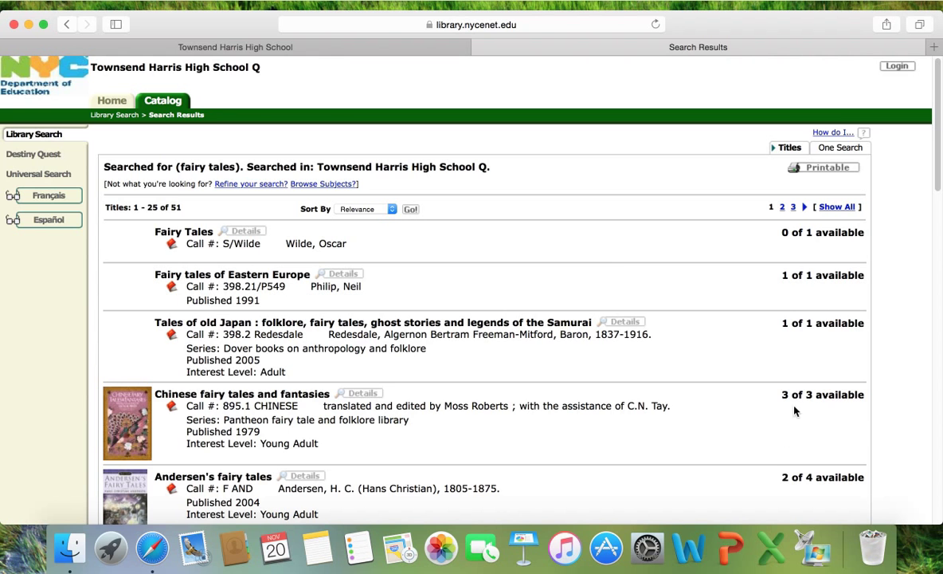
{"action": "scroll", "coordinate": [734, 307], "scroll_direction": "down", "scroll_amount": 10}
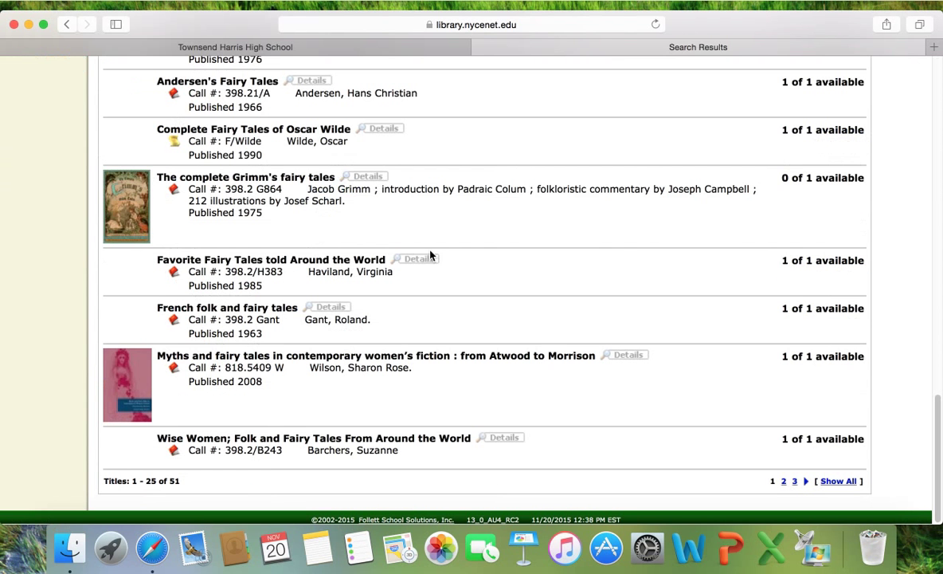
{"action": "scroll", "coordinate": [436, 283], "scroll_direction": "up", "scroll_amount": 10}
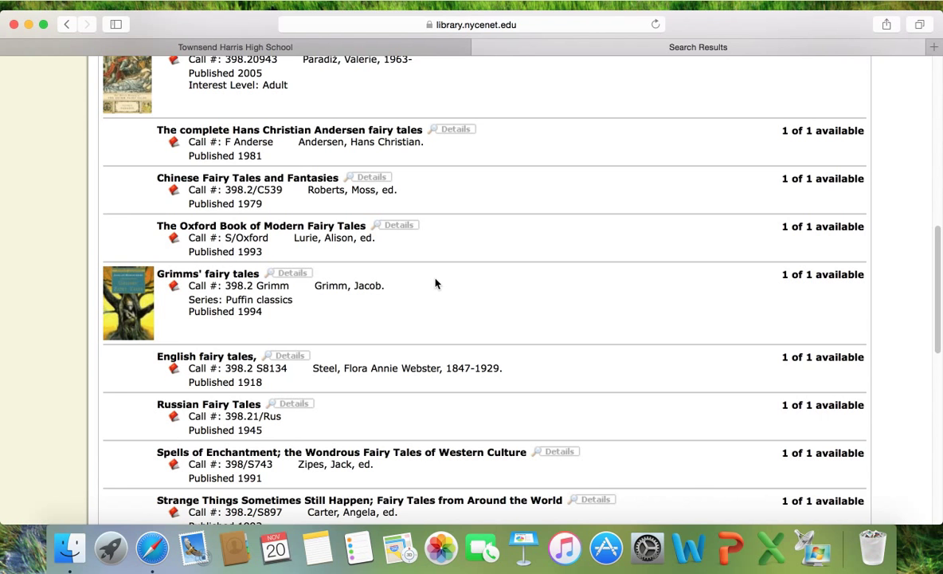
{"action": "scroll", "coordinate": [436, 283], "scroll_direction": "up", "scroll_amount": 5}
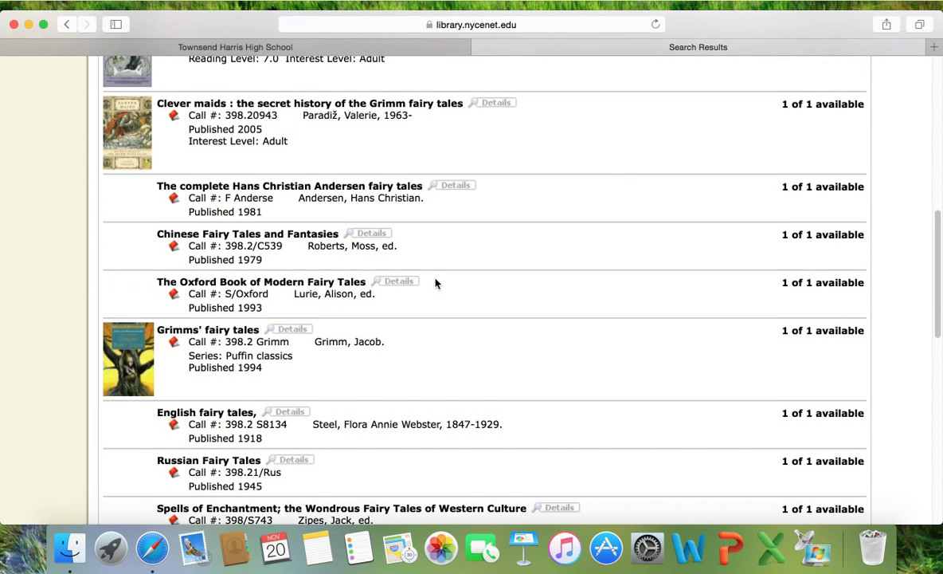
{"action": "scroll", "coordinate": [435, 283], "scroll_direction": "up", "scroll_amount": 5}
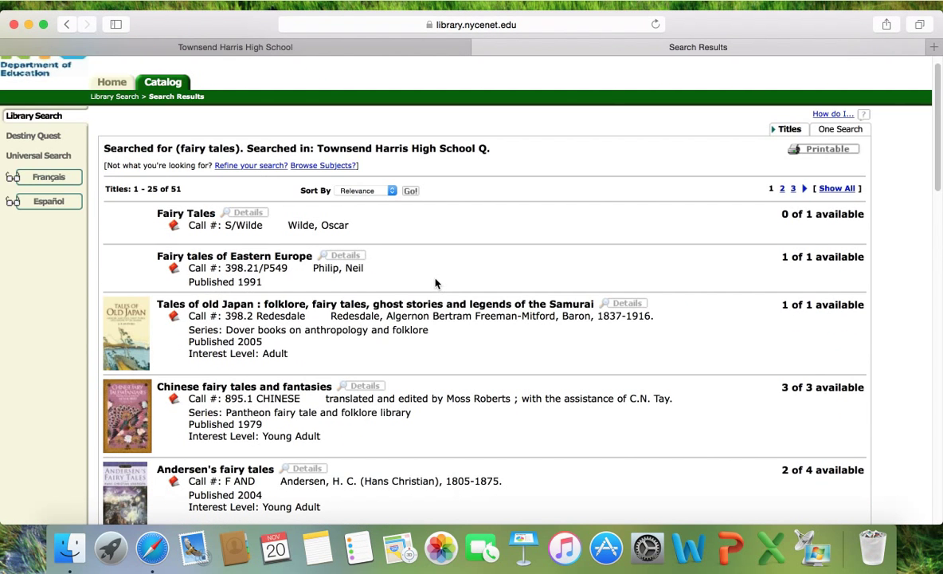
{"action": "left_click", "coordinate": [276, 308]}
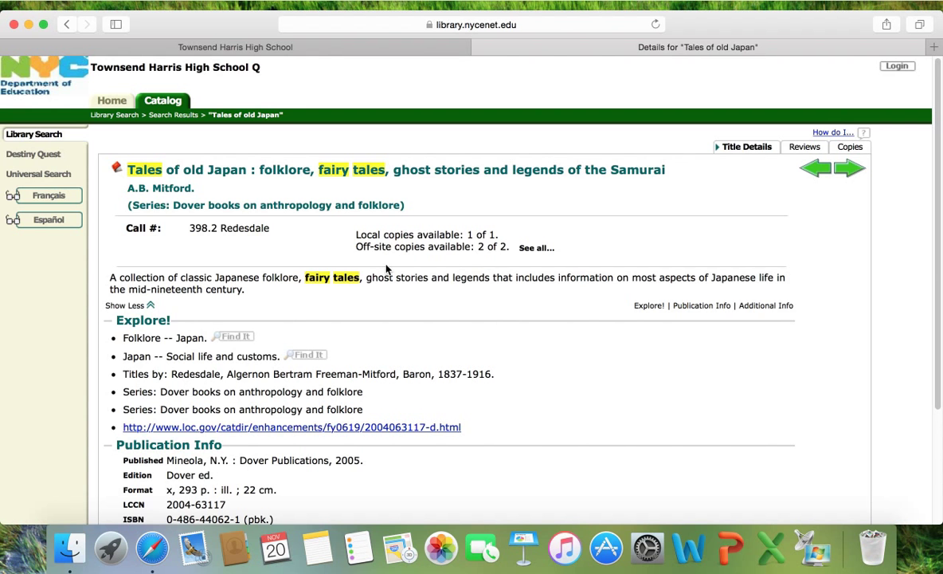
{"action": "scroll", "coordinate": [559, 359], "scroll_direction": "down", "scroll_amount": 1}
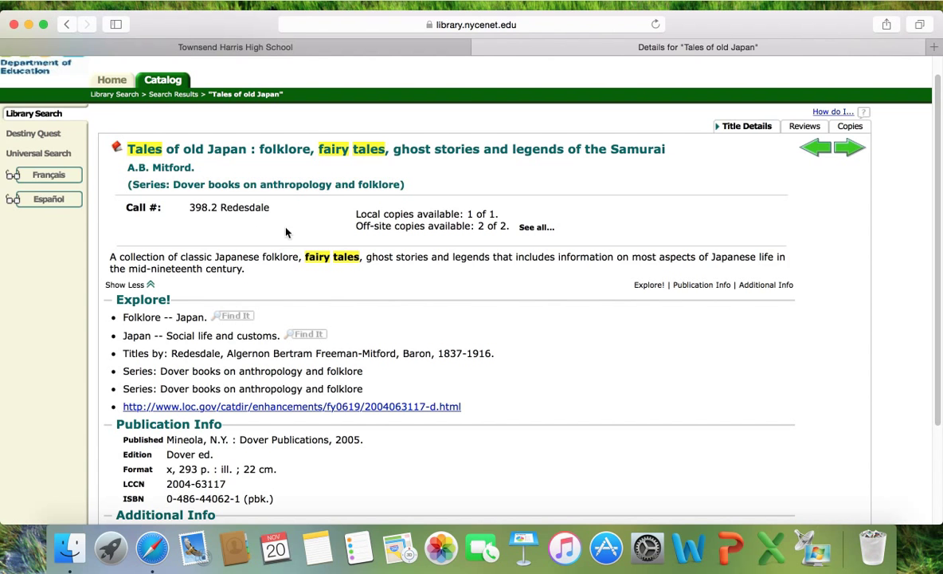
{"action": "scroll", "coordinate": [363, 279], "scroll_direction": "down", "scroll_amount": 2}
{"action": "scroll", "coordinate": [393, 303], "scroll_direction": "down", "scroll_amount": 3}
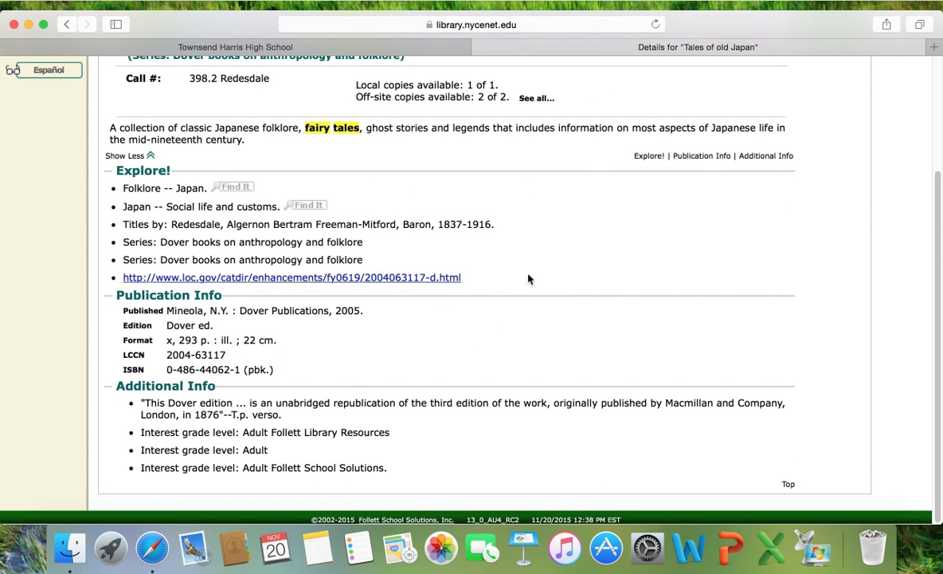
{"action": "scroll", "coordinate": [527, 274], "scroll_direction": "up", "scroll_amount": 6}
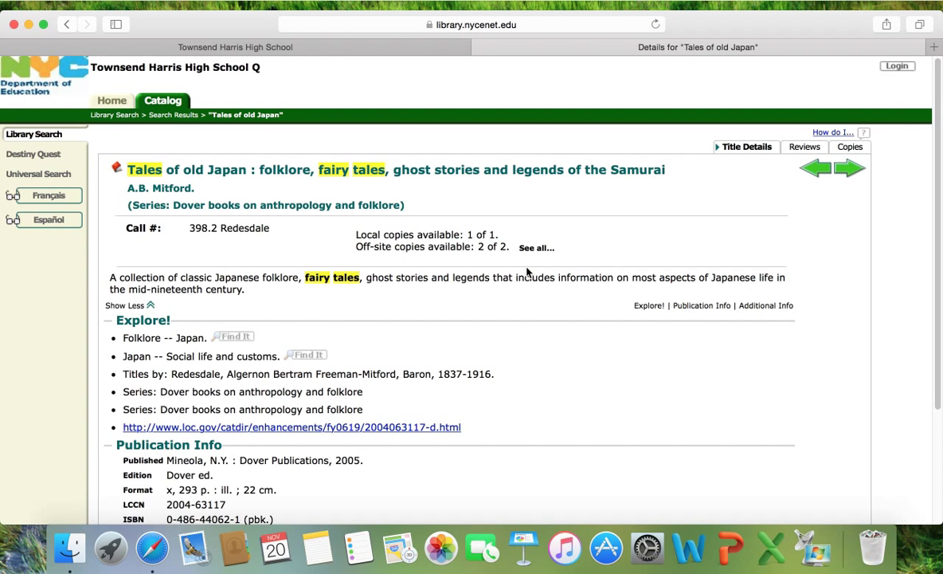
Check the reviews, then list local and off-site copies of 'Tales of old Japan'.
{"action": "left_click", "coordinate": [804, 147]}
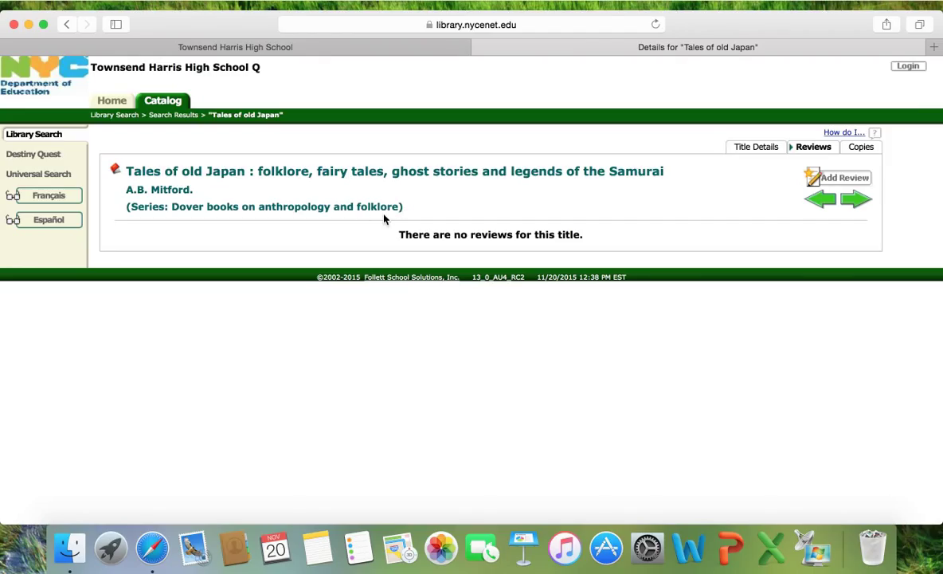
{"action": "left_click", "coordinate": [858, 147]}
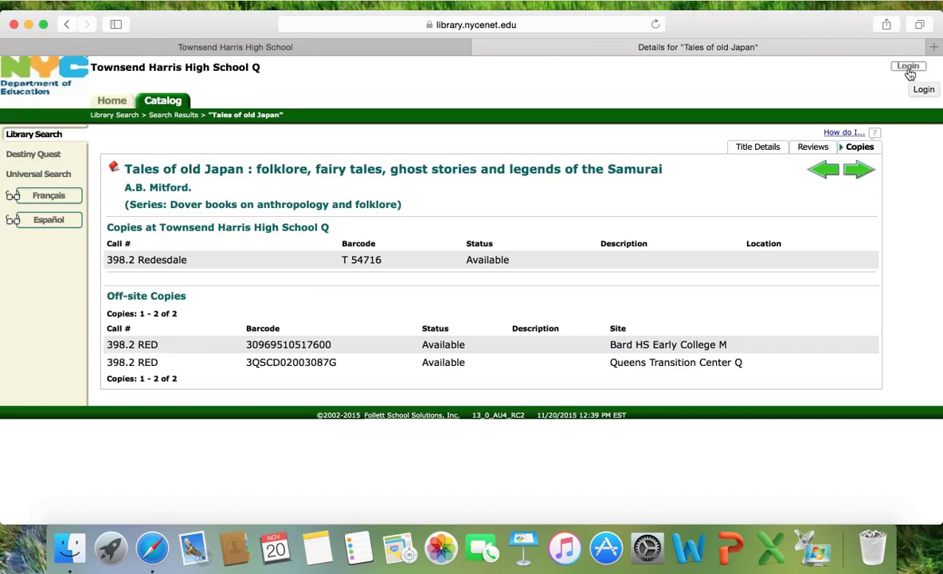
Log in to Follett Destiny with the school library account's user name and password.
{"action": "left_click", "coordinate": [910, 67]}
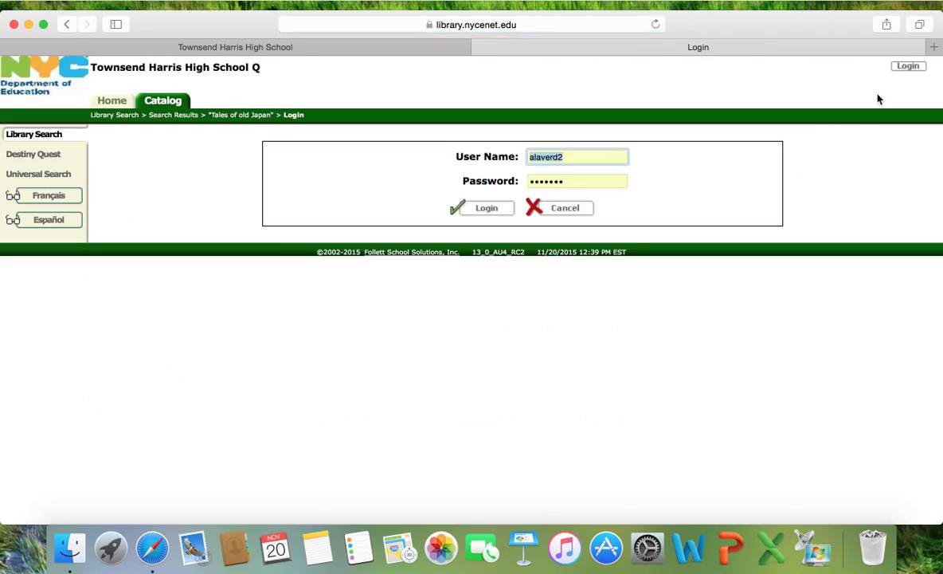
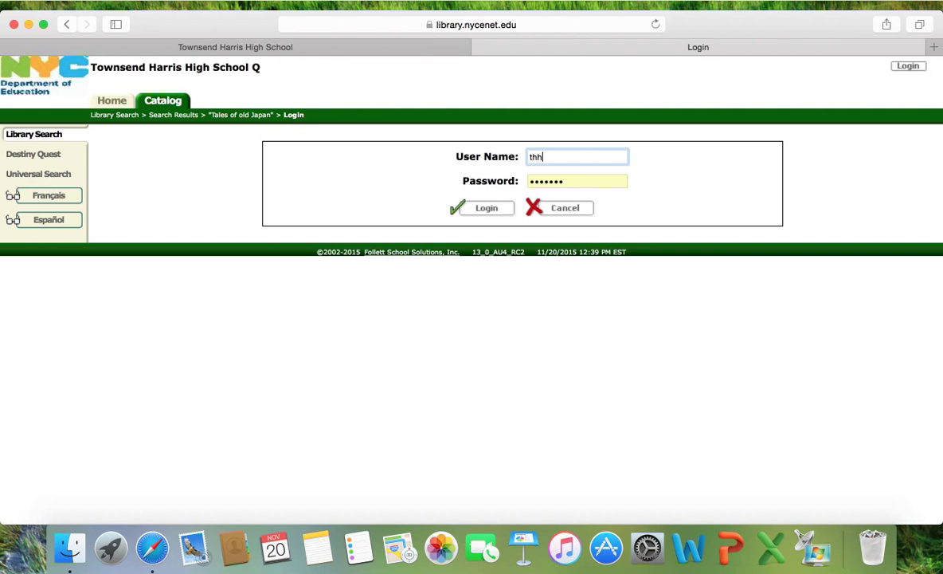
{"action": "key", "text": "Tab"}
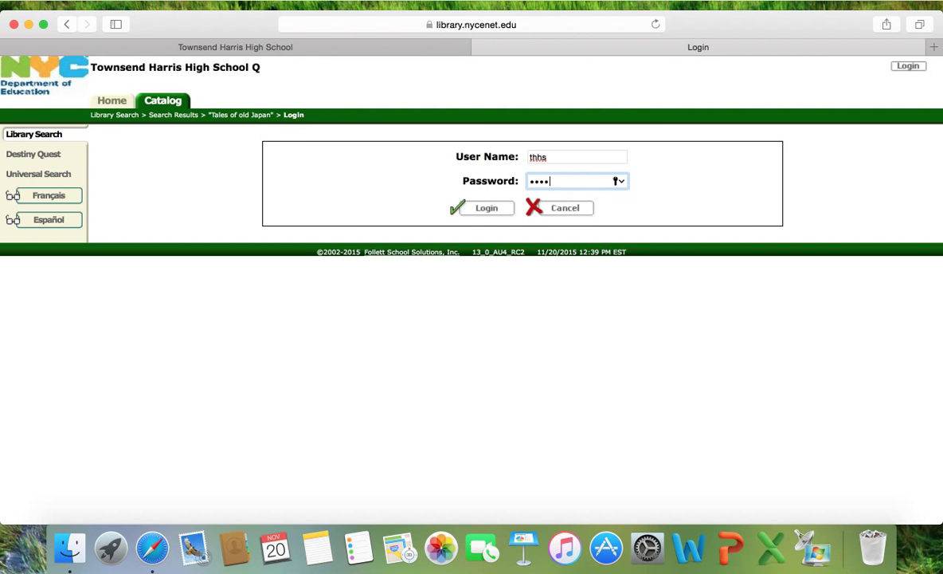
{"action": "key", "text": "Return"}
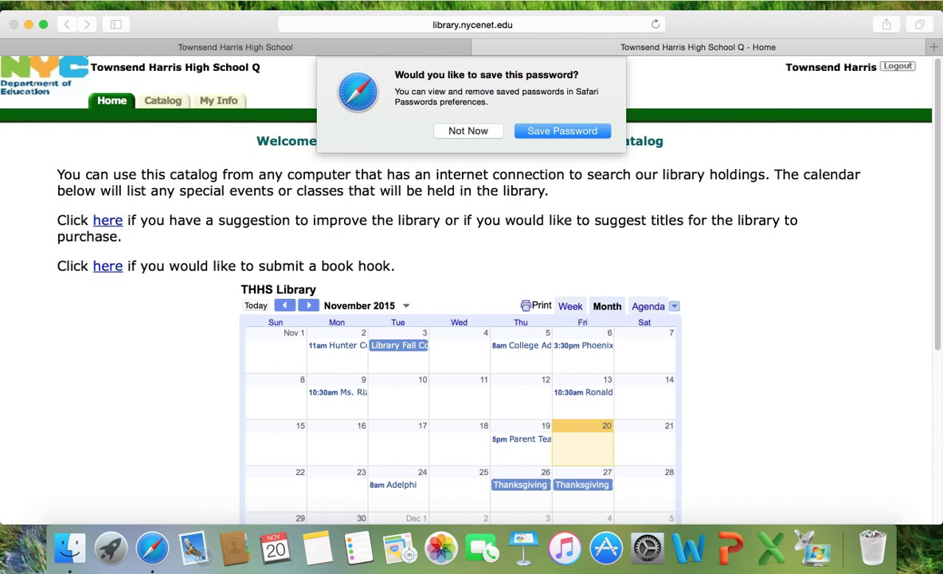
Decline Safari's password save and go to the Catalog's Library Search page.
{"action": "left_click", "coordinate": [460, 130]}
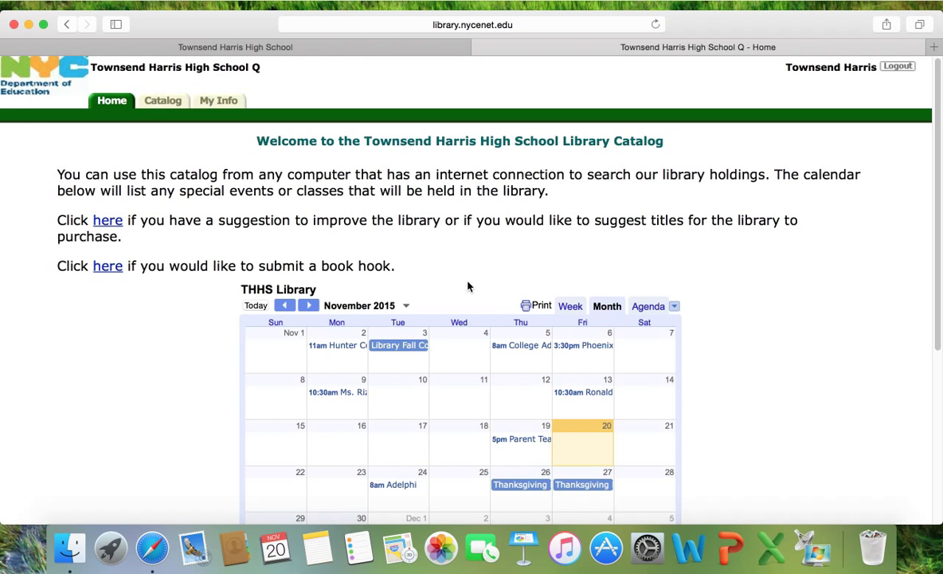
{"action": "left_click", "coordinate": [174, 105]}
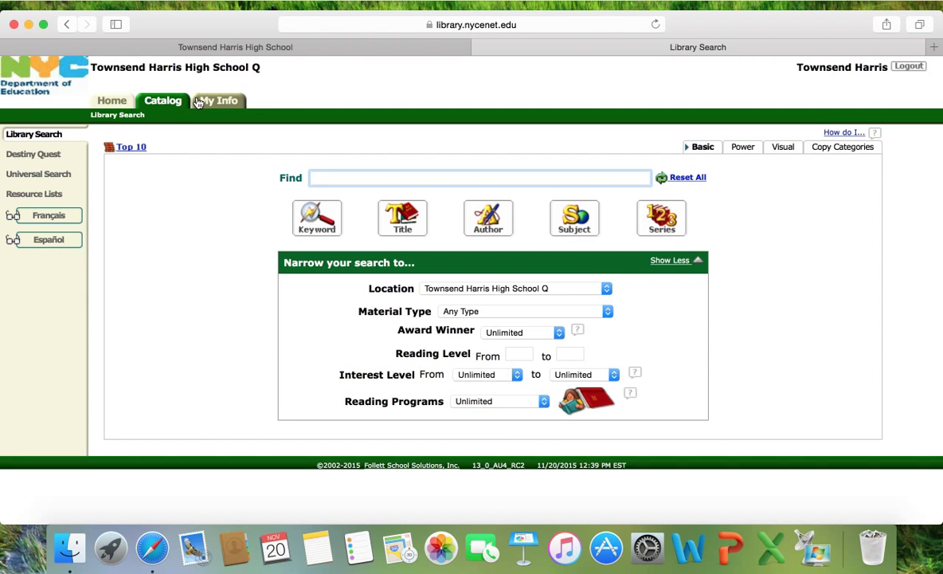
Open the My Info patron status page showing items out, fines and holds.
{"action": "left_click", "coordinate": [203, 104]}
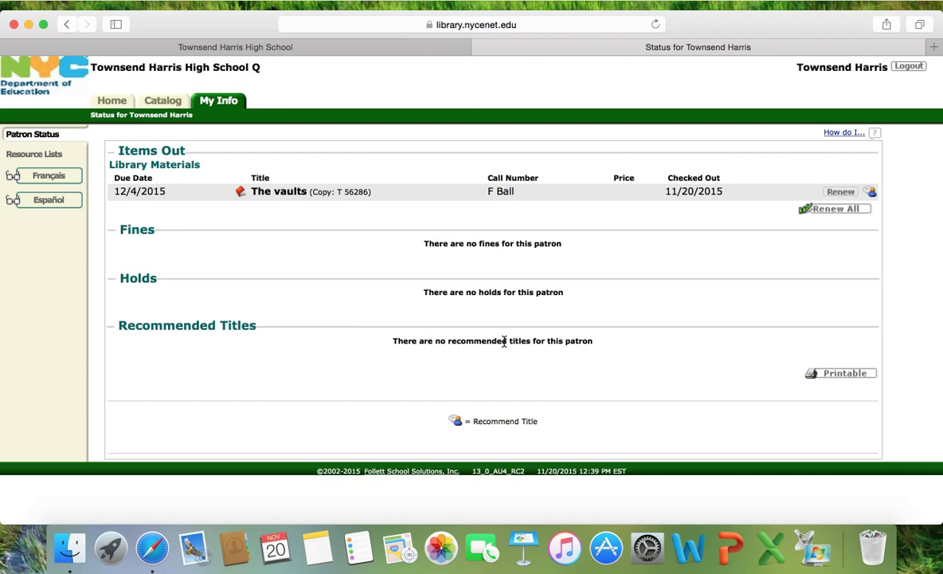
Search the catalog by title for 'Cinder' and open its details page.
{"action": "left_click", "coordinate": [163, 100]}
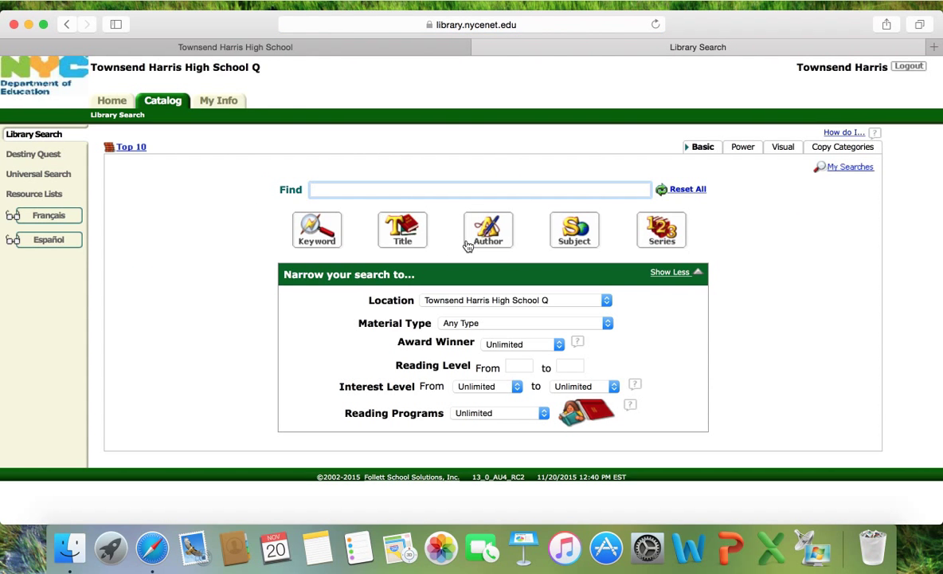
{"action": "type", "text": "Cinder"}
{"action": "left_click", "coordinate": [409, 233]}
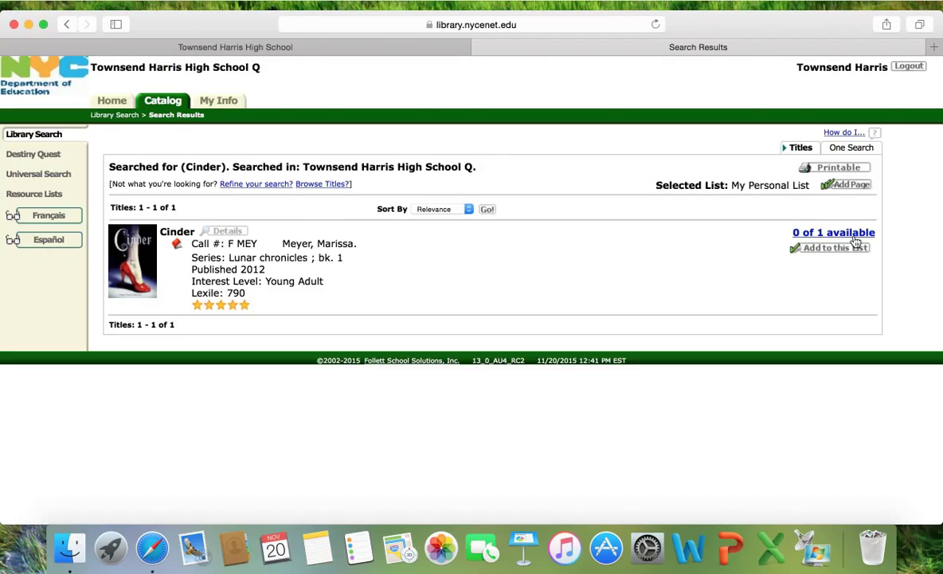
{"action": "left_click", "coordinate": [180, 236]}
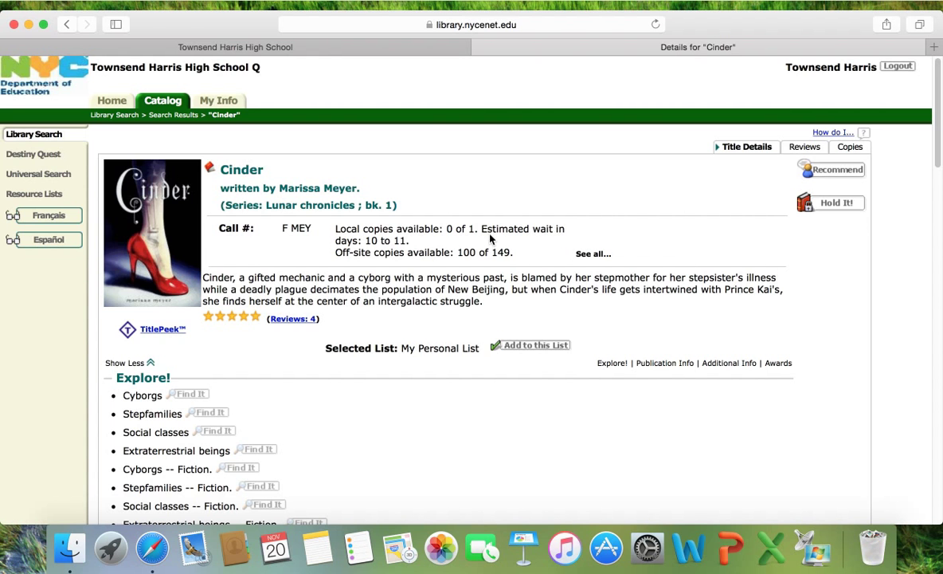
Place a hold on Cinder by Marissa Meyer with Hold It!
{"action": "left_click", "coordinate": [836, 203]}
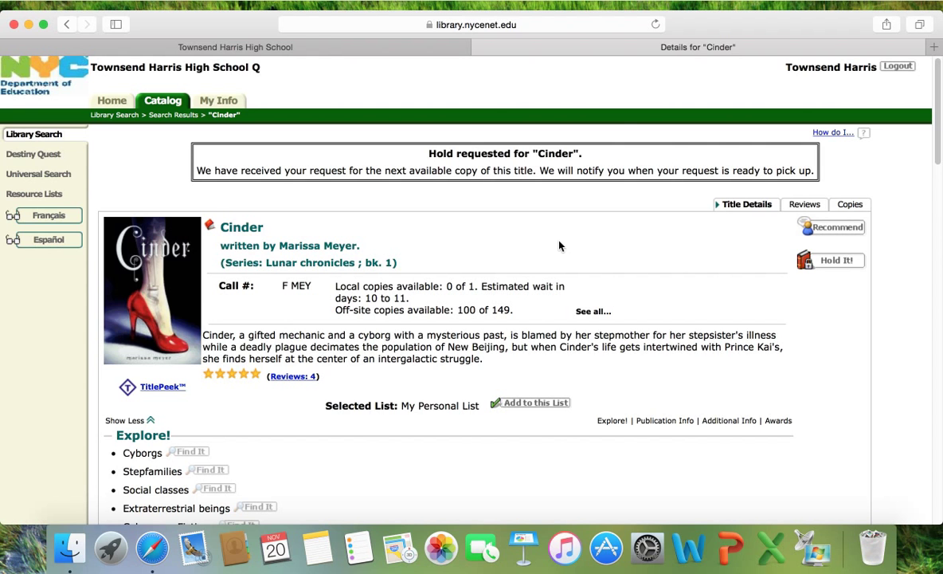
Start recommending Cinder to a patron from its details page.
{"action": "left_click", "coordinate": [839, 228]}
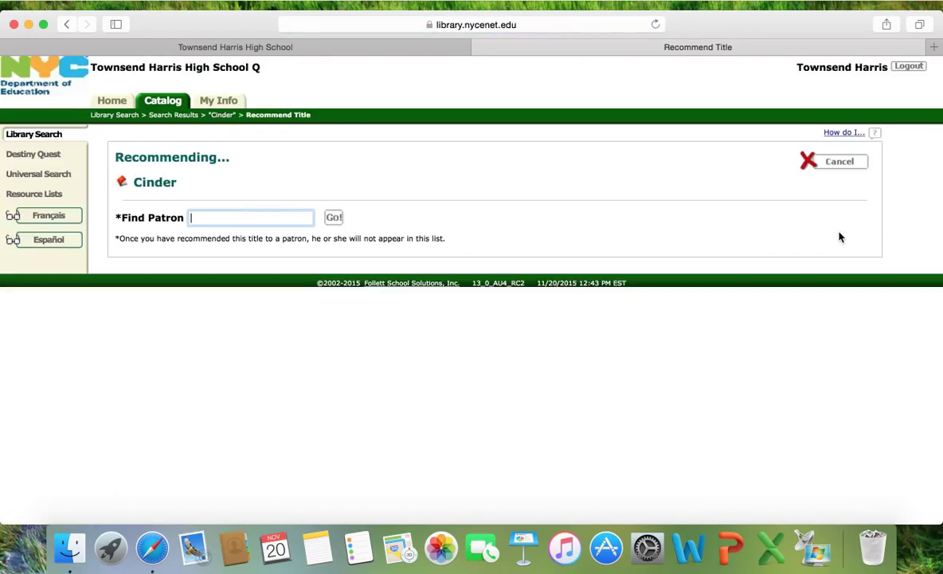
Find the student patron by name and send them Cinder with the comment 'You should read this. It has a lot of action.'.
{"action": "key", "text": "Return"}
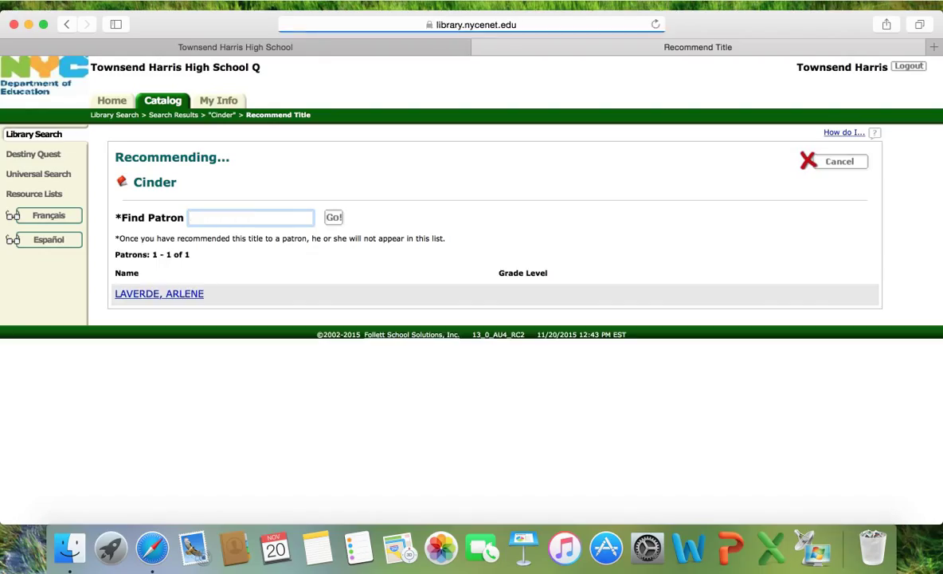
{"action": "left_click", "coordinate": [176, 295]}
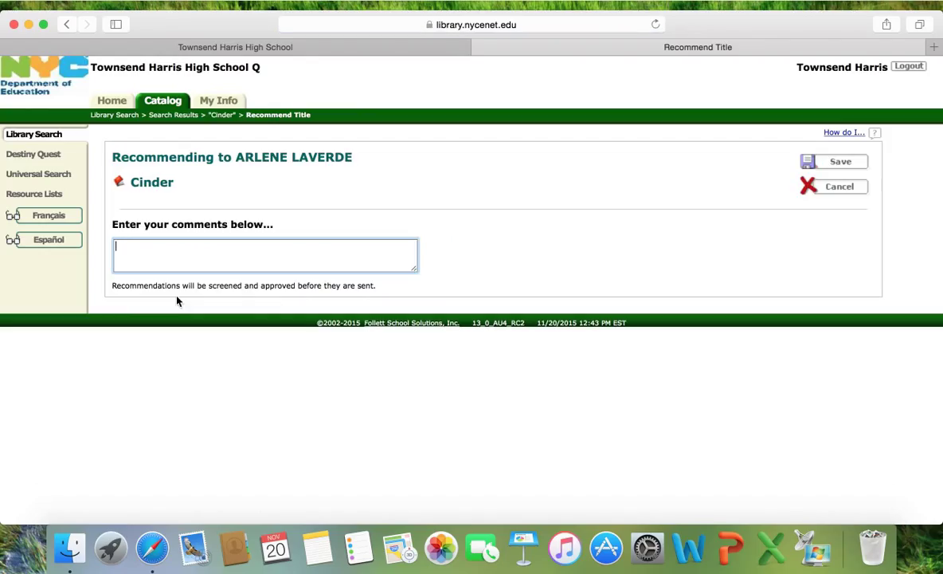
{"action": "type", "text": "You should read this.  "}
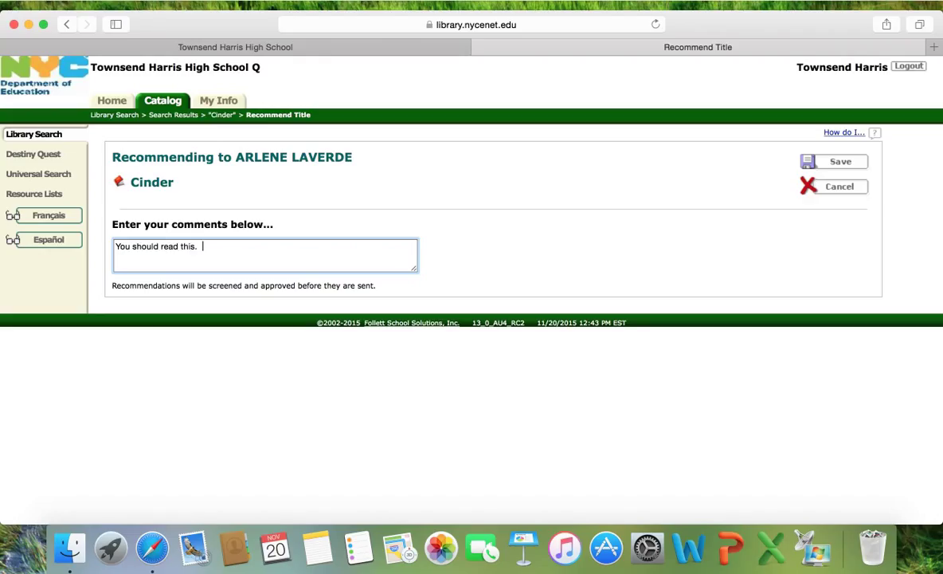
{"action": "type", "text": "It has a lot of action."}
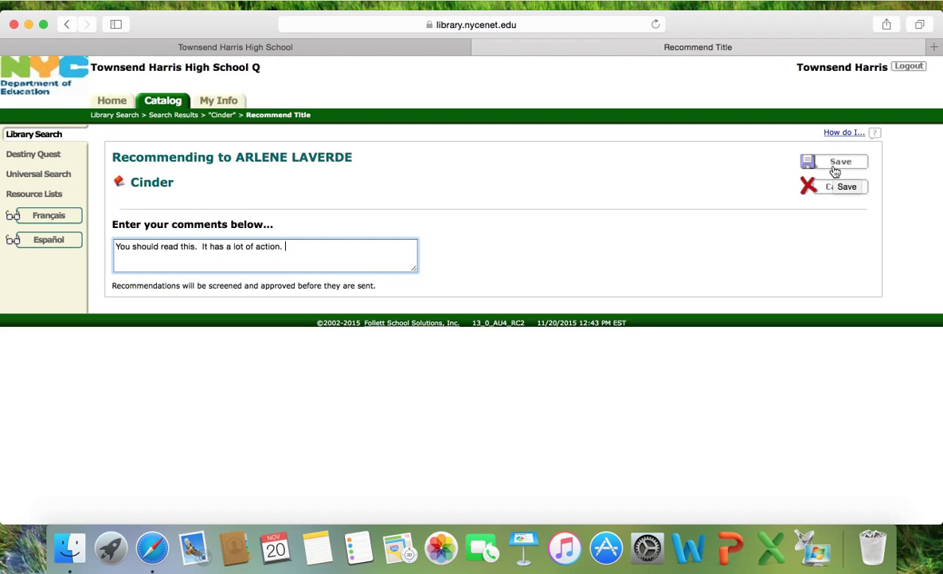
{"action": "left_click", "coordinate": [835, 171]}
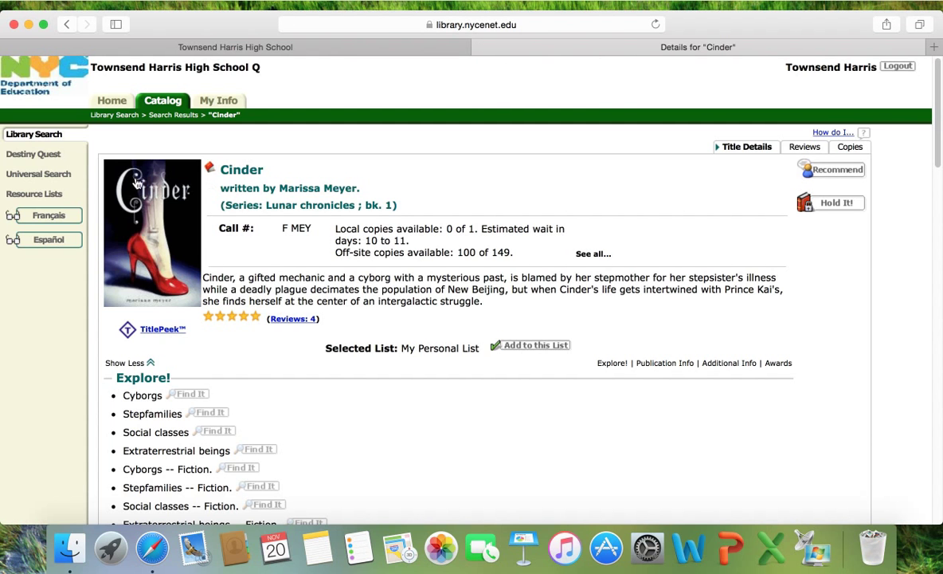
Check that My Personal List is empty, then search the catalog for 'world war two'.
{"action": "left_click", "coordinate": [53, 194]}
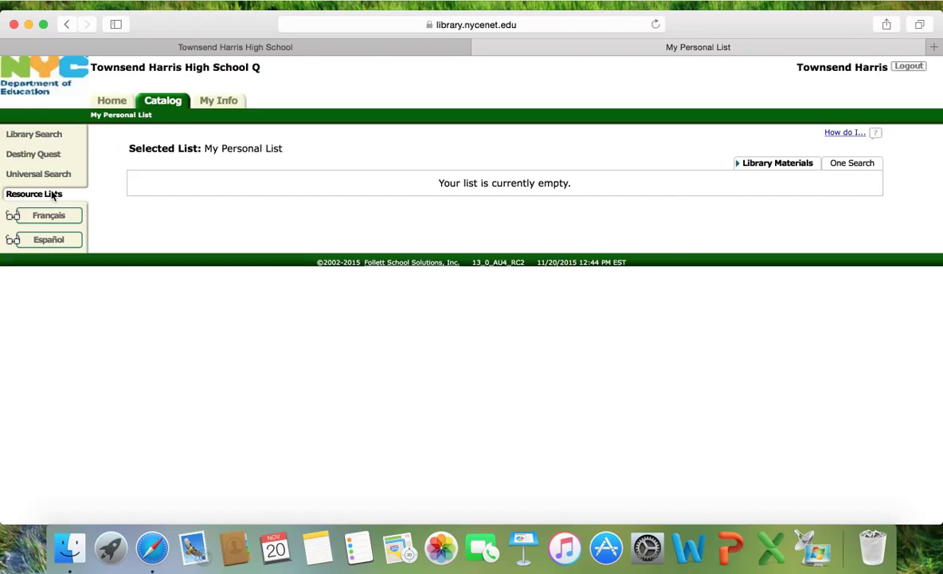
{"action": "left_click", "coordinate": [34, 134]}
{"action": "type", "text": "worl"}
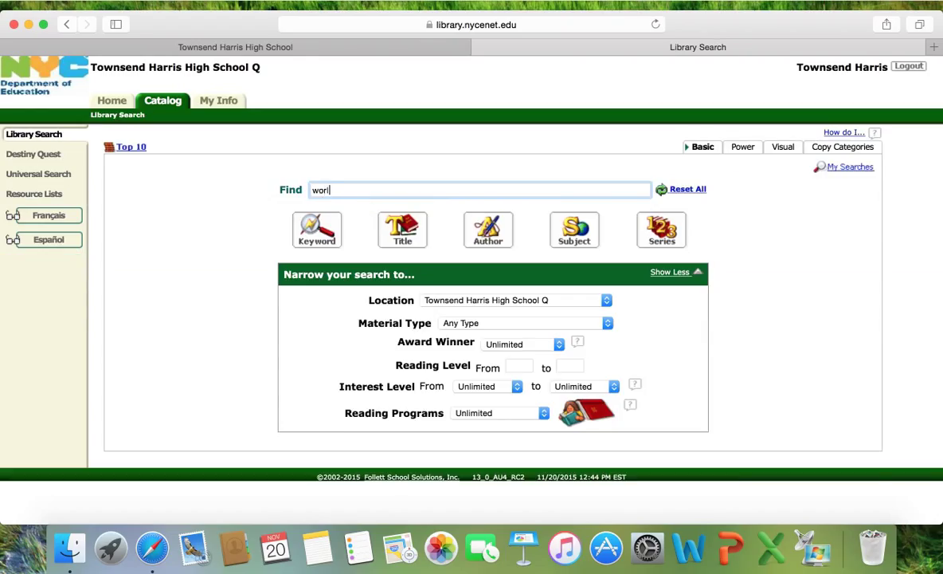
{"action": "type", "text": "d war two"}
{"action": "key", "text": "Return"}
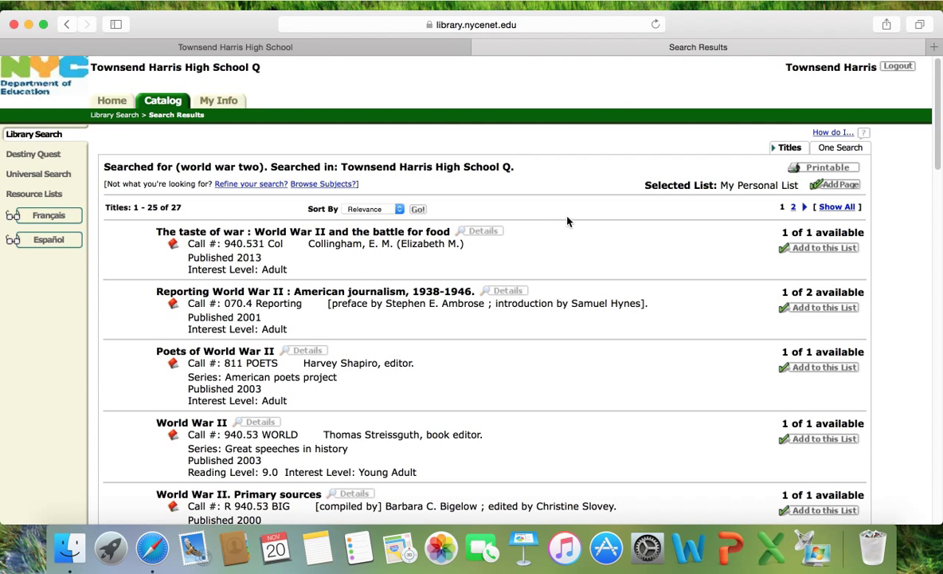
Add The taste of war, Reporting World War II and World War II to My Personal List, then view the list.
{"action": "left_click", "coordinate": [845, 249]}
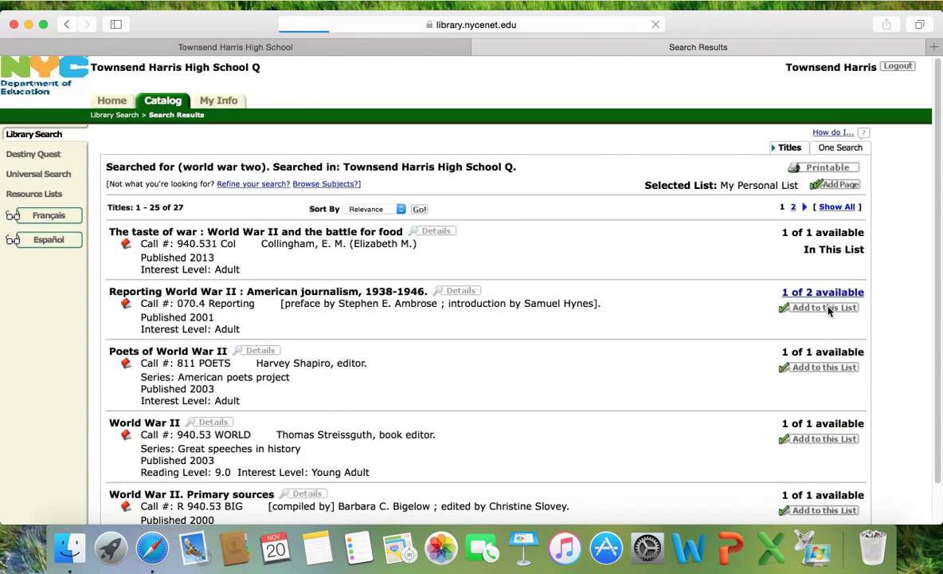
{"action": "left_click", "coordinate": [844, 165]}
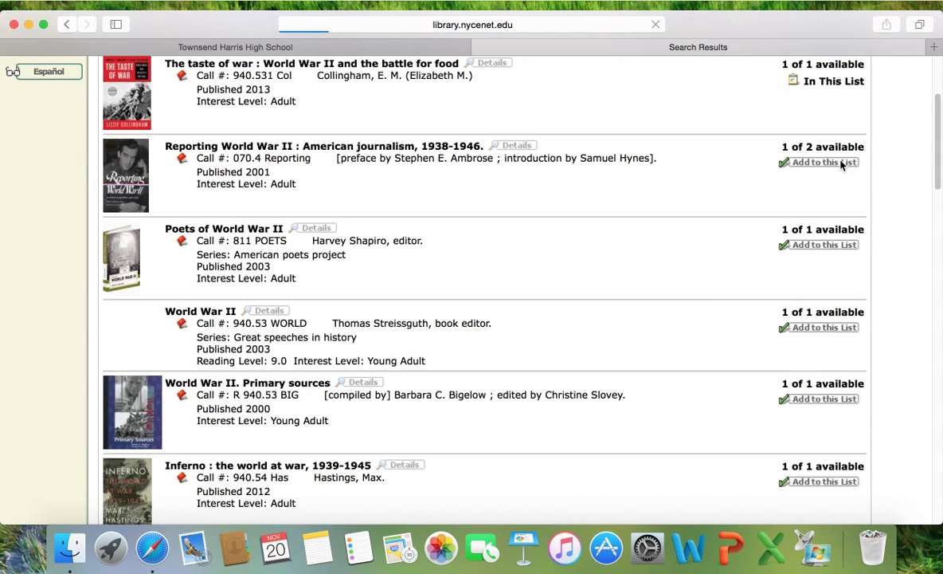
{"action": "left_click", "coordinate": [822, 249]}
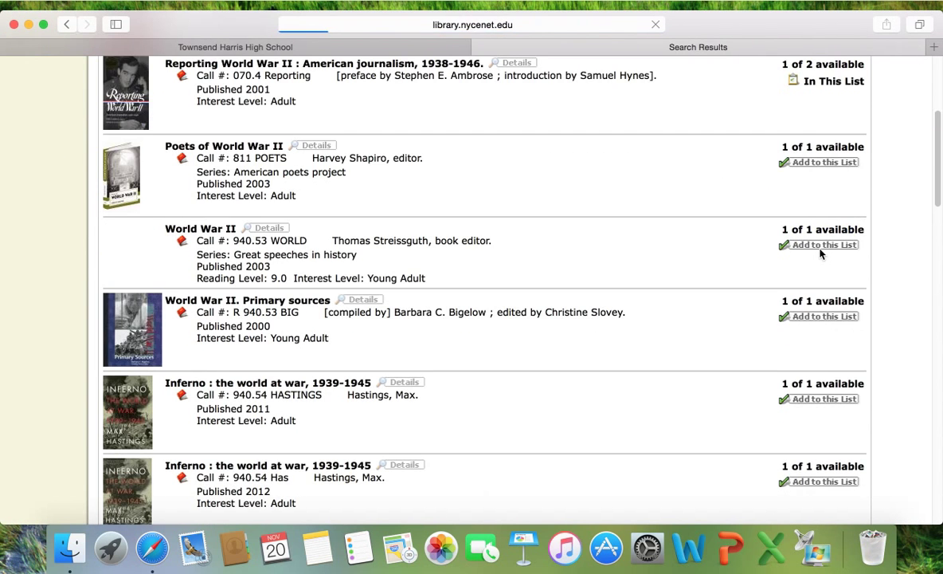
{"action": "scroll", "coordinate": [390, 210], "scroll_direction": "down", "scroll_amount": 1}
{"action": "scroll", "coordinate": [391, 210], "scroll_direction": "down", "scroll_amount": 15}
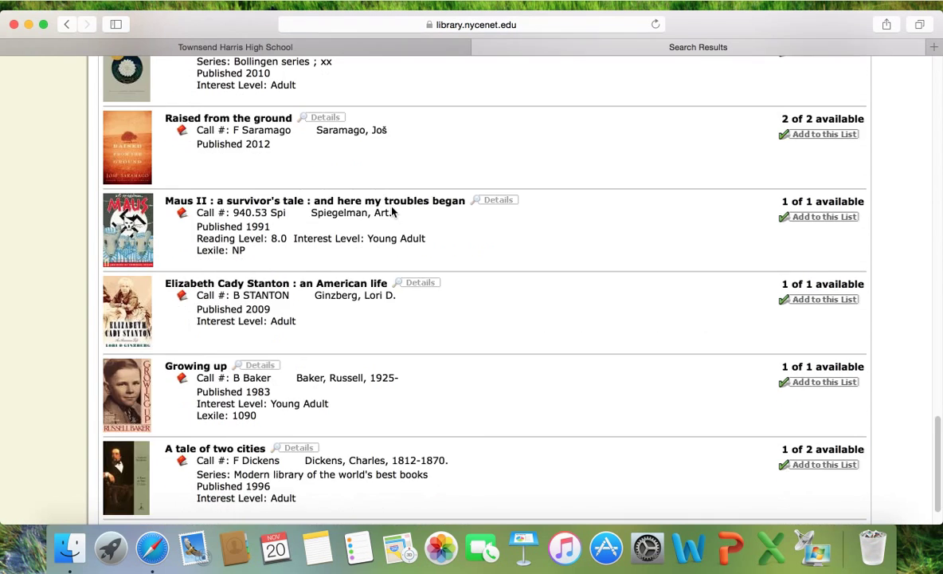
{"action": "scroll", "coordinate": [392, 211], "scroll_direction": "up", "scroll_amount": 20}
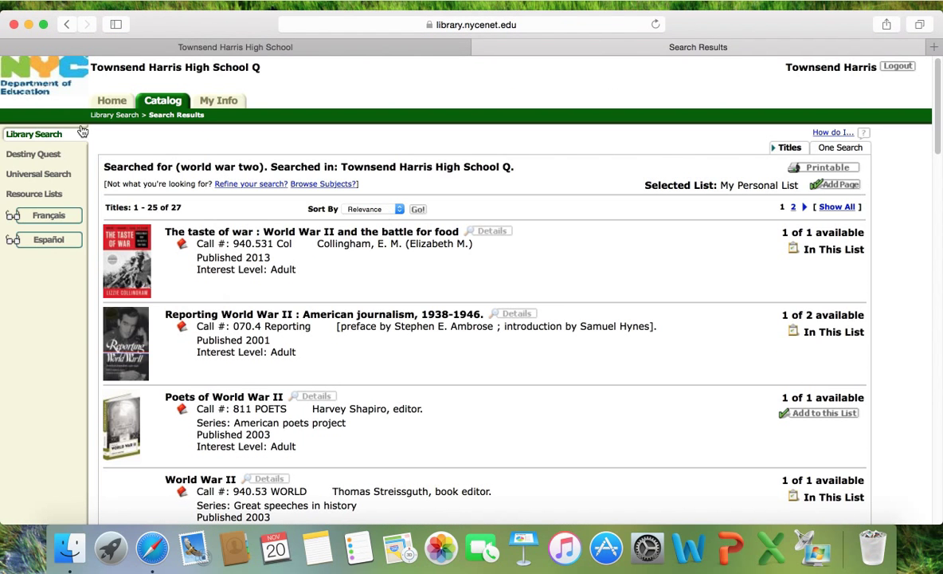
{"action": "left_click", "coordinate": [47, 196]}
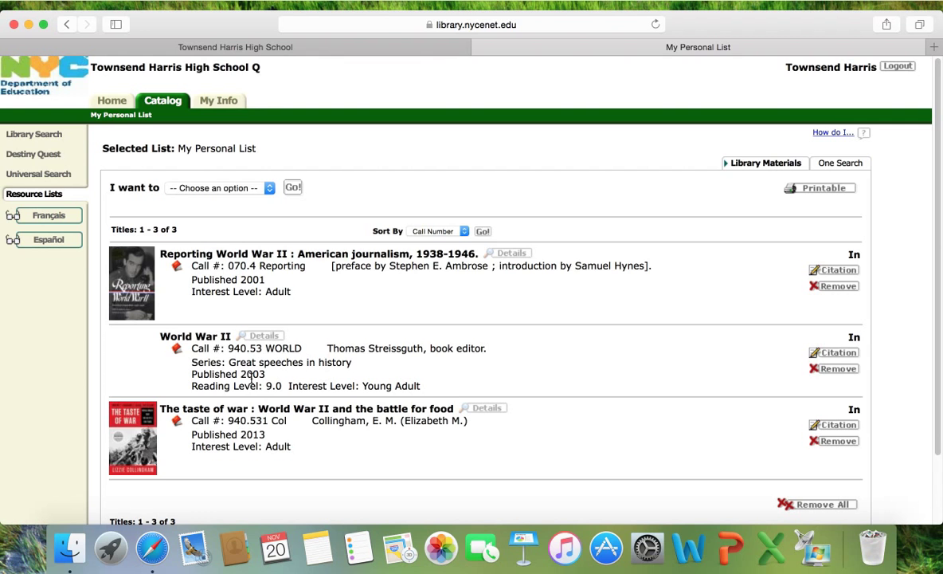
{"action": "left_click", "coordinate": [227, 188]}
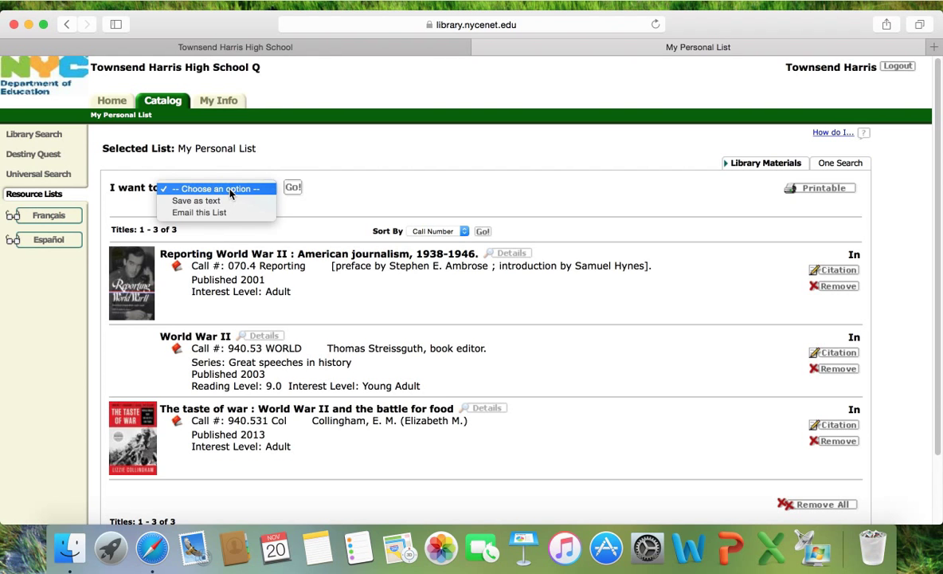
{"action": "left_click", "coordinate": [230, 194]}
{"action": "left_click", "coordinate": [230, 194]}
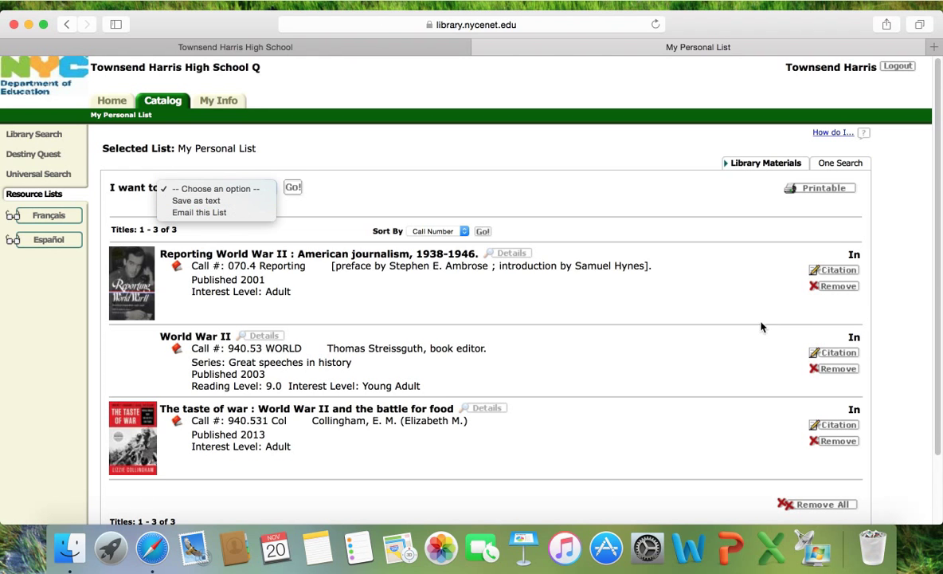
{"action": "left_click", "coordinate": [738, 332]}
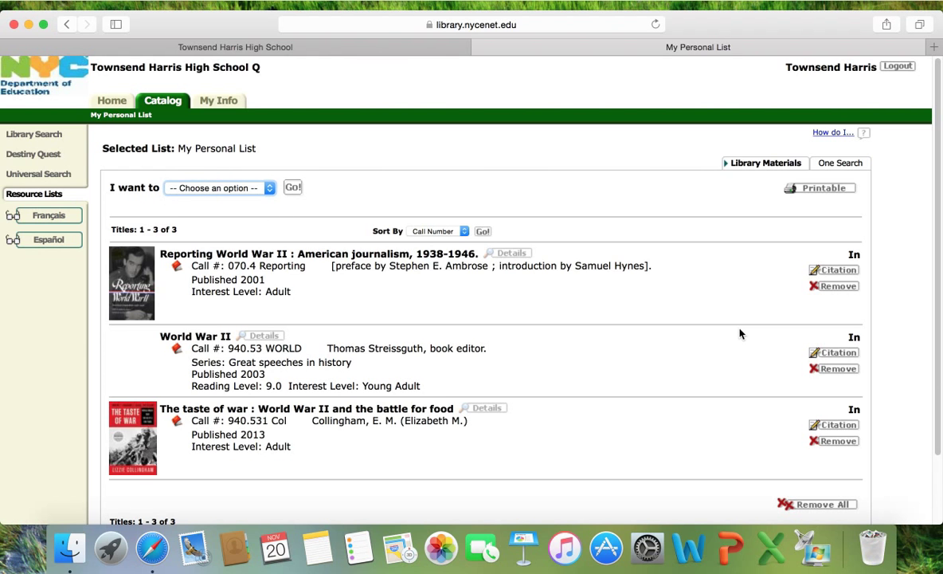